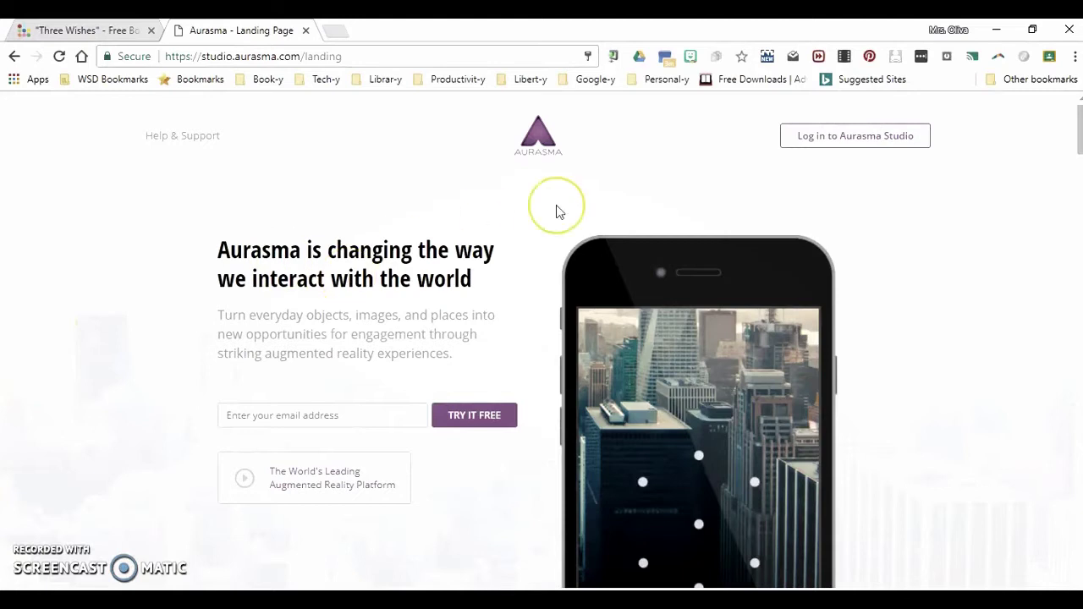
Sign in to Aurasma Studio with the prefilled account credentials and start creating a new Aura
left_click(838, 142)
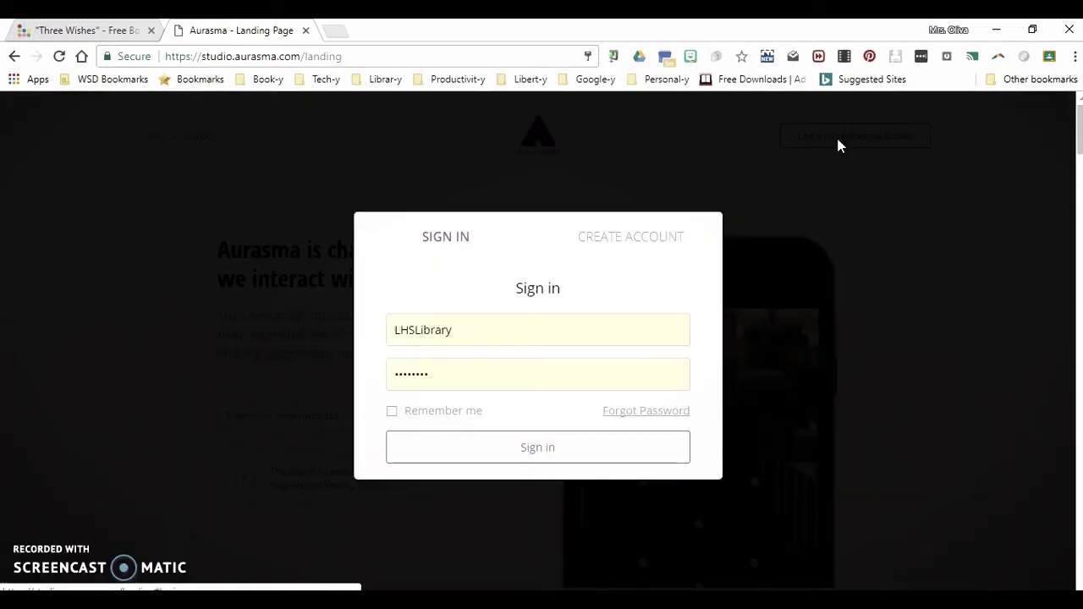
left_click(460, 447)
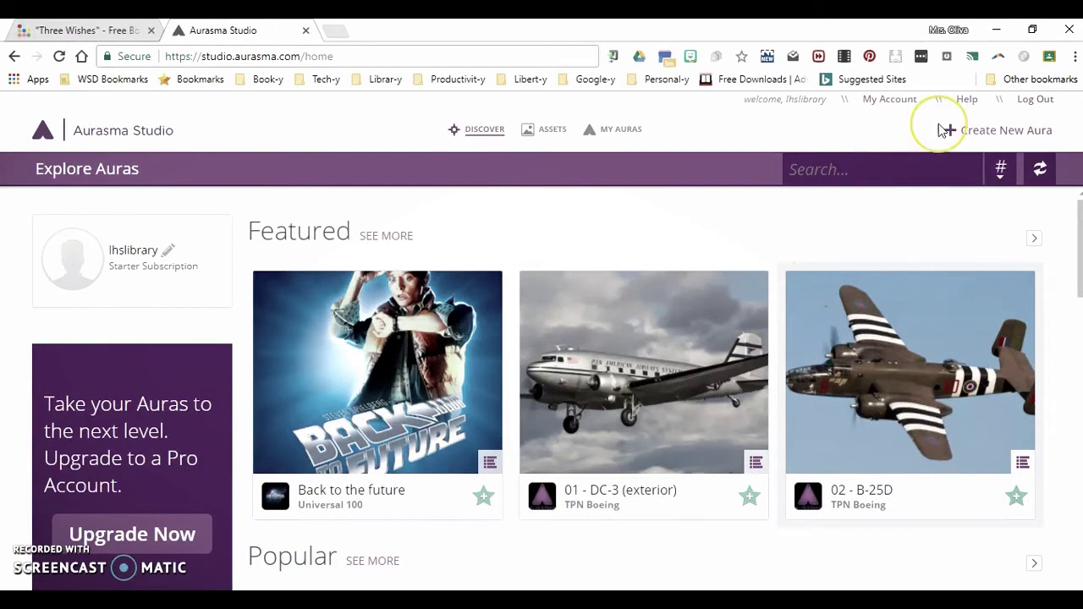
left_click(976, 133)
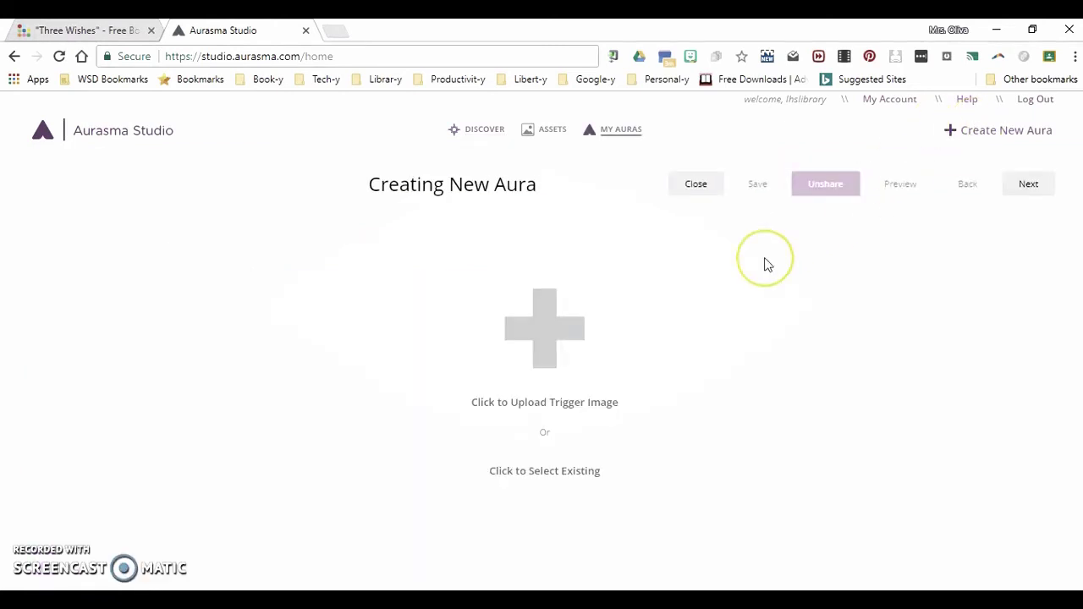
Upload the E-Book Cover image from the Desktop as the trigger image and save it in My Triggers
left_click(545, 405)
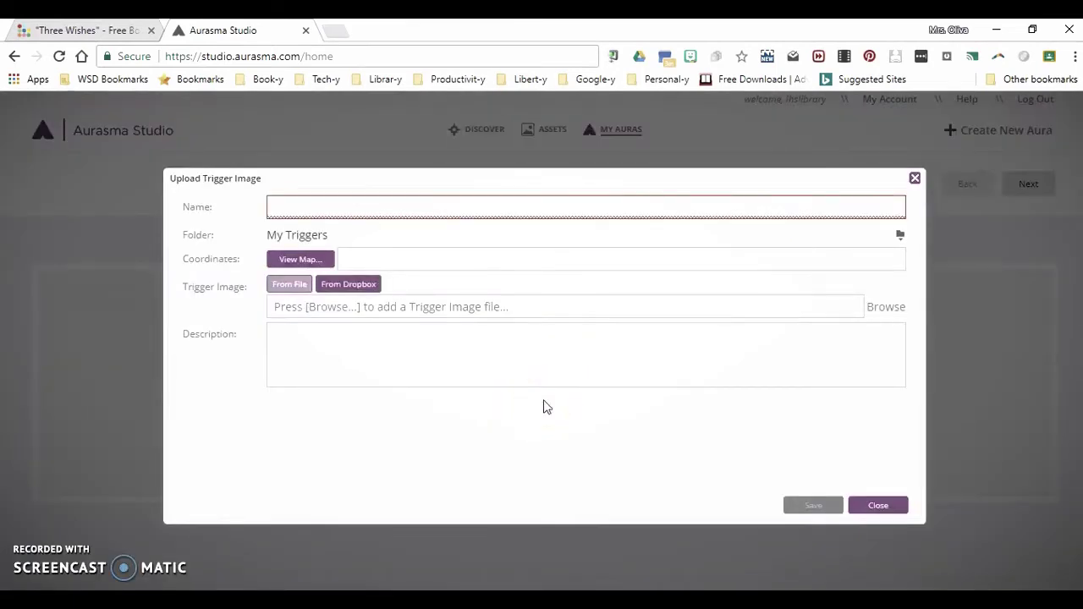
left_click(714, 370)
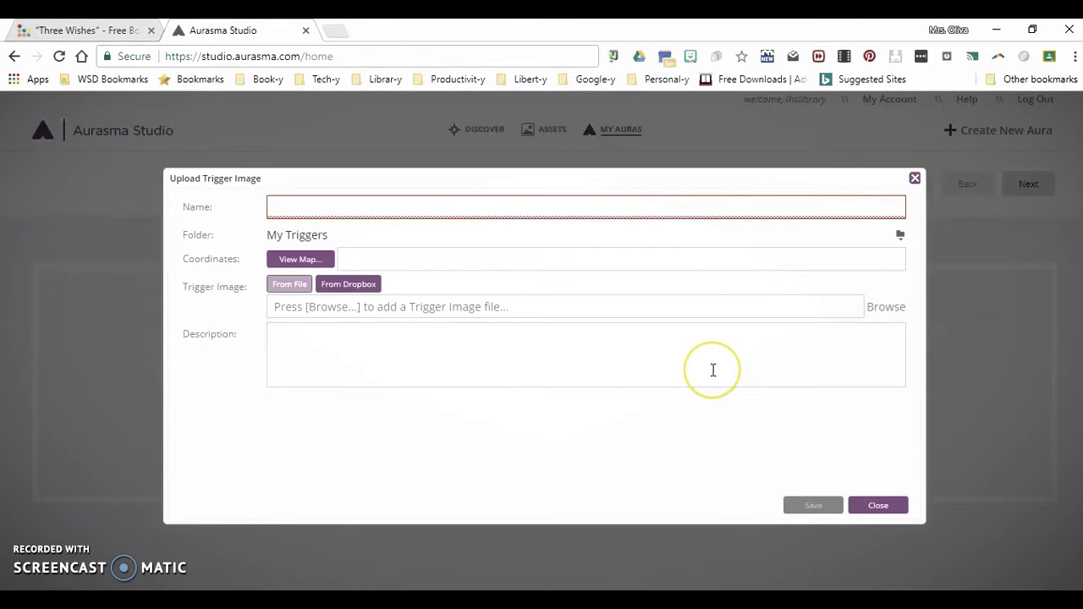
left_click(882, 313)
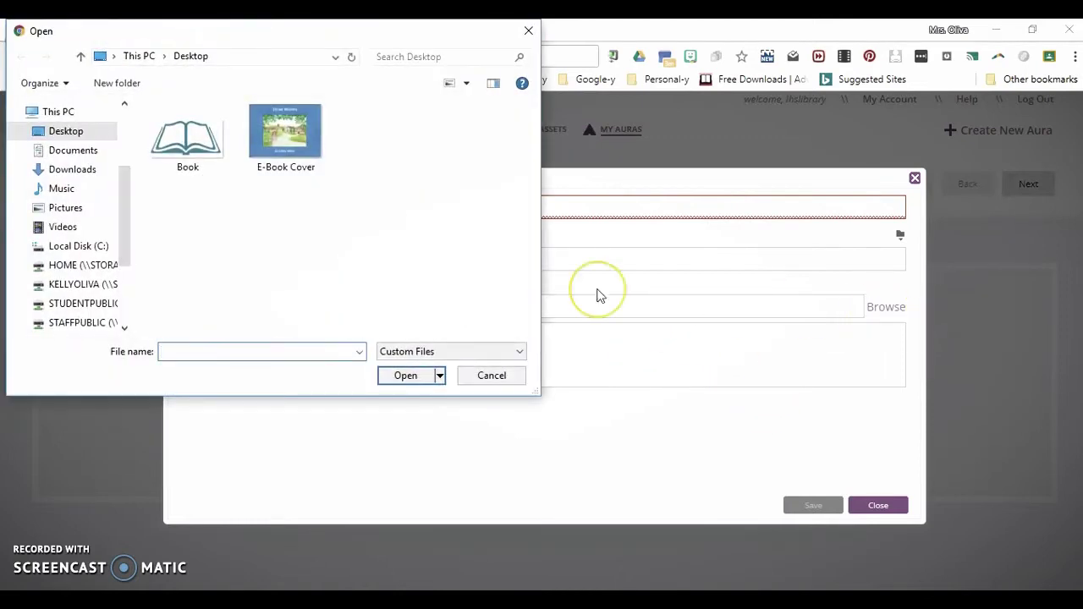
left_click(282, 154)
double_click(282, 154)
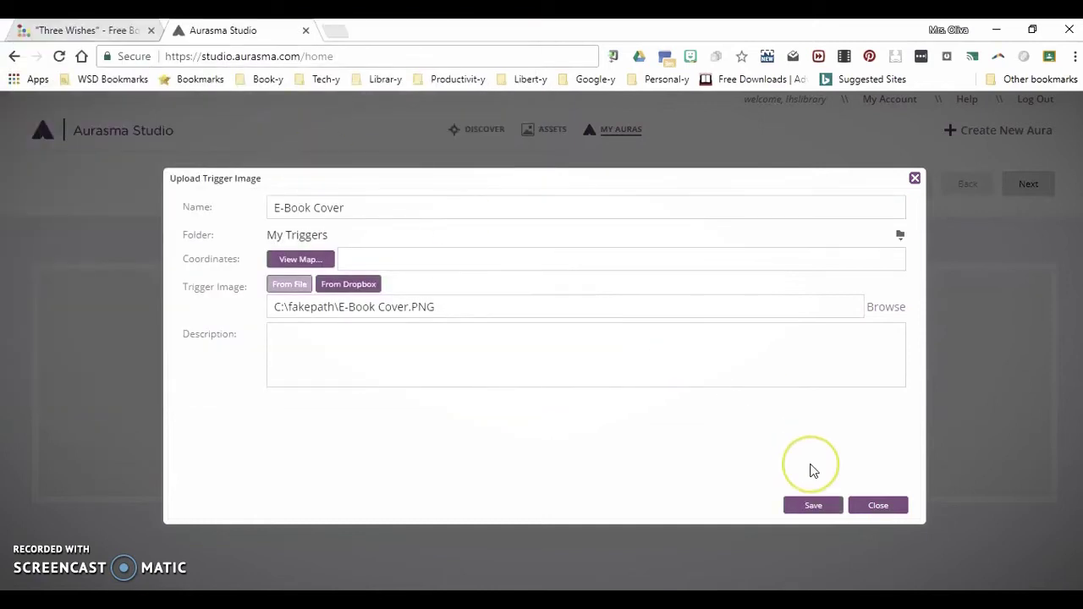
left_click(814, 505)
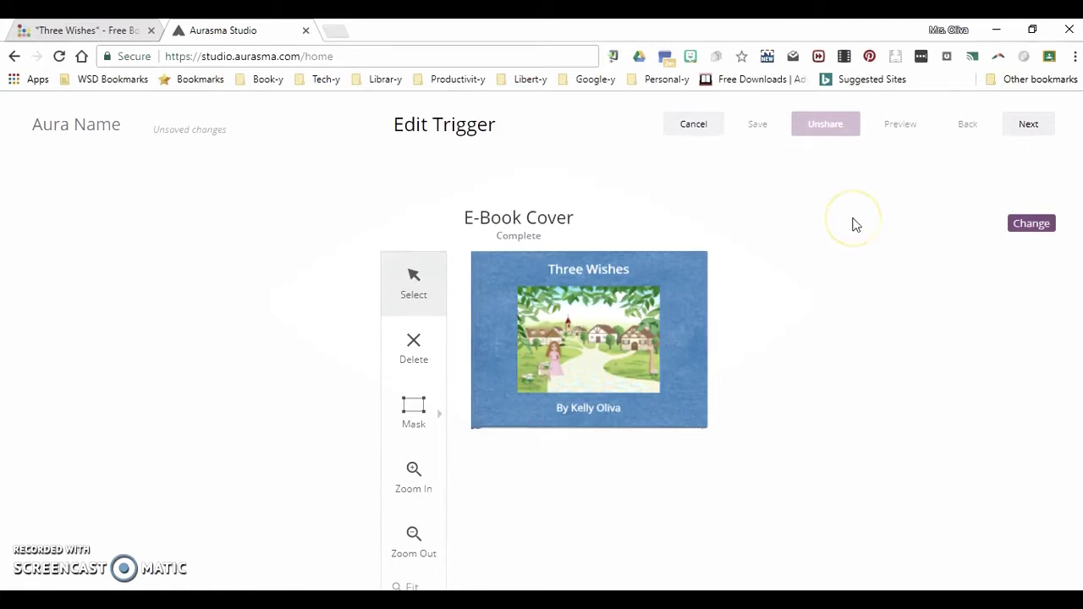
Upload the E-Book Cover image from the Desktop as the overlay and enlarge it to cover most of the visible trigger image
left_click(1029, 126)
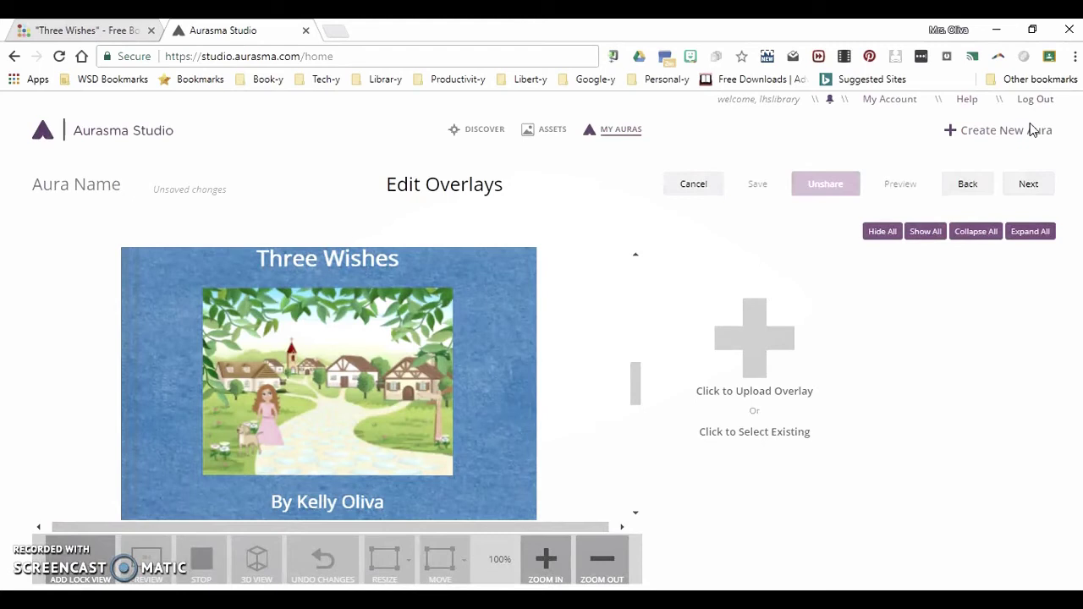
left_click(766, 393)
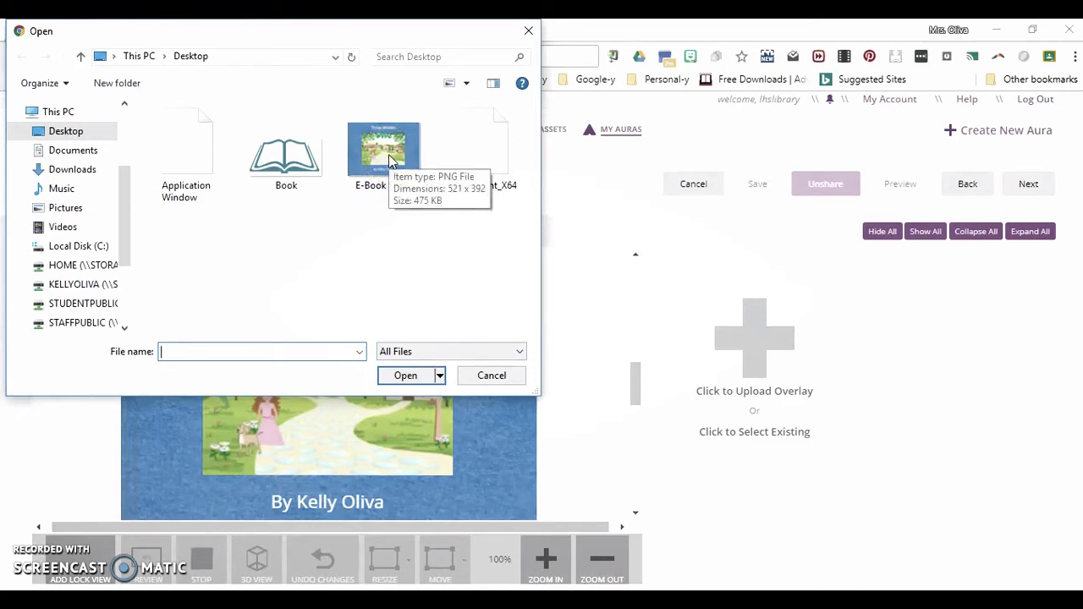
double_click(389, 160)
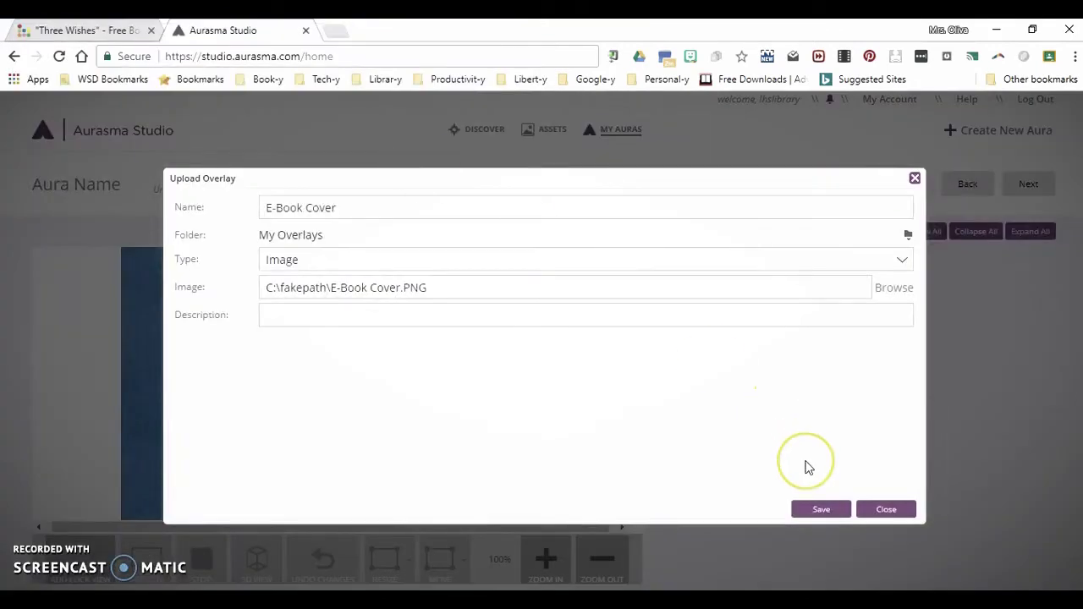
left_click(819, 510)
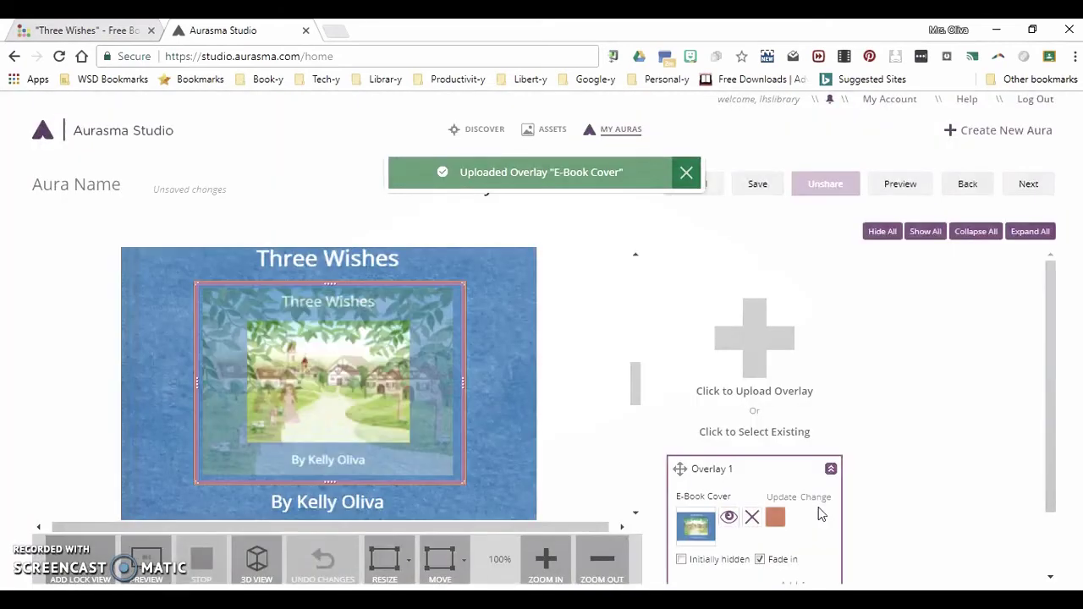
left_click_drag(205, 303, 173, 260)
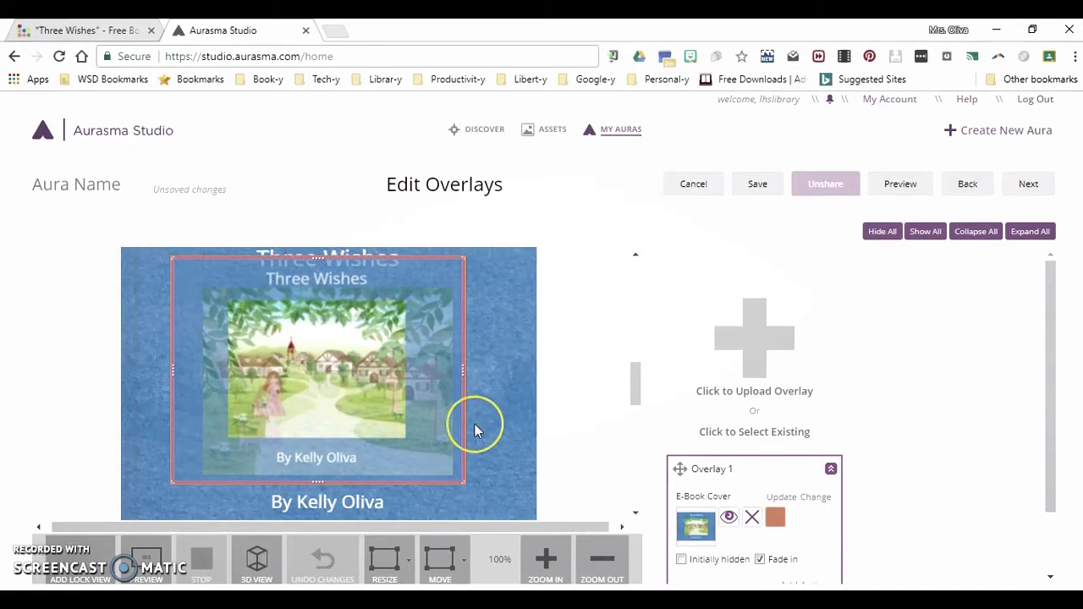
left_click_drag(461, 478, 499, 510)
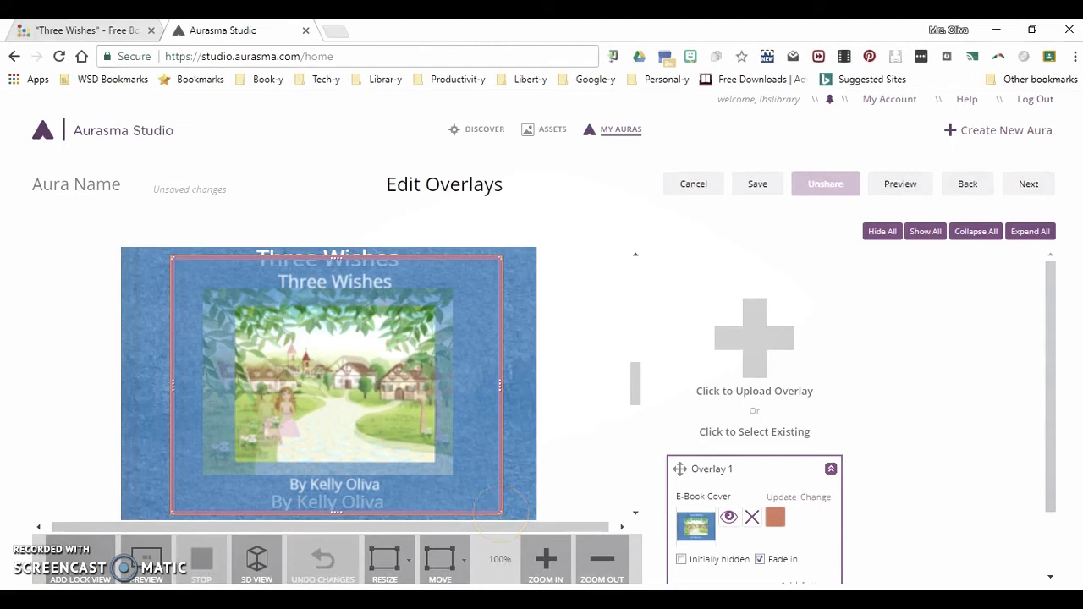
Add a Load a URL action to Overlay 1 that runs after a time delay of 1 second
left_click_drag(1046, 346, 1054, 440)
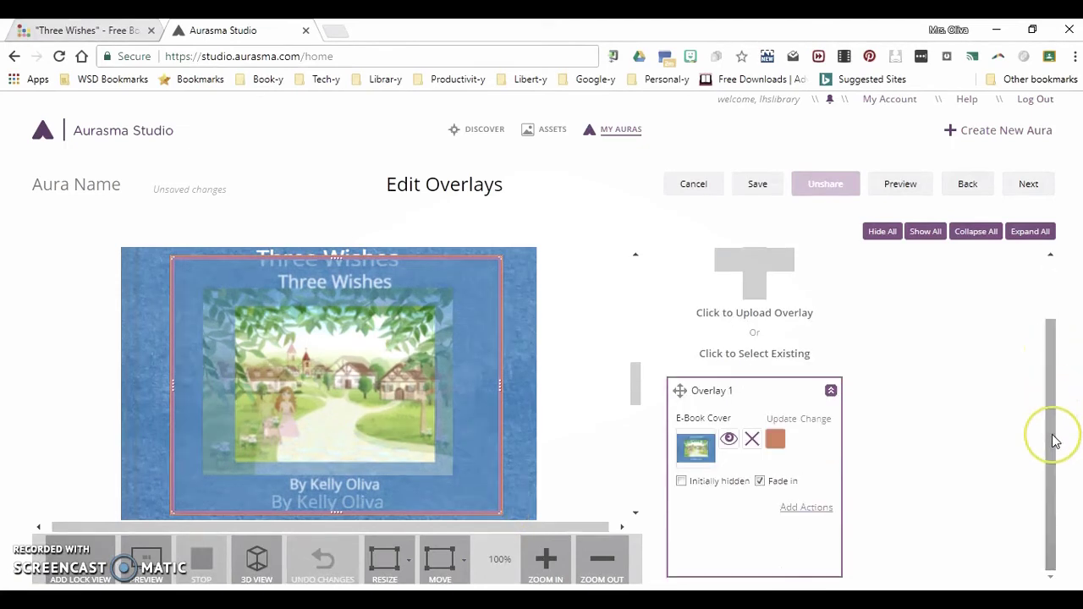
left_click(806, 508)
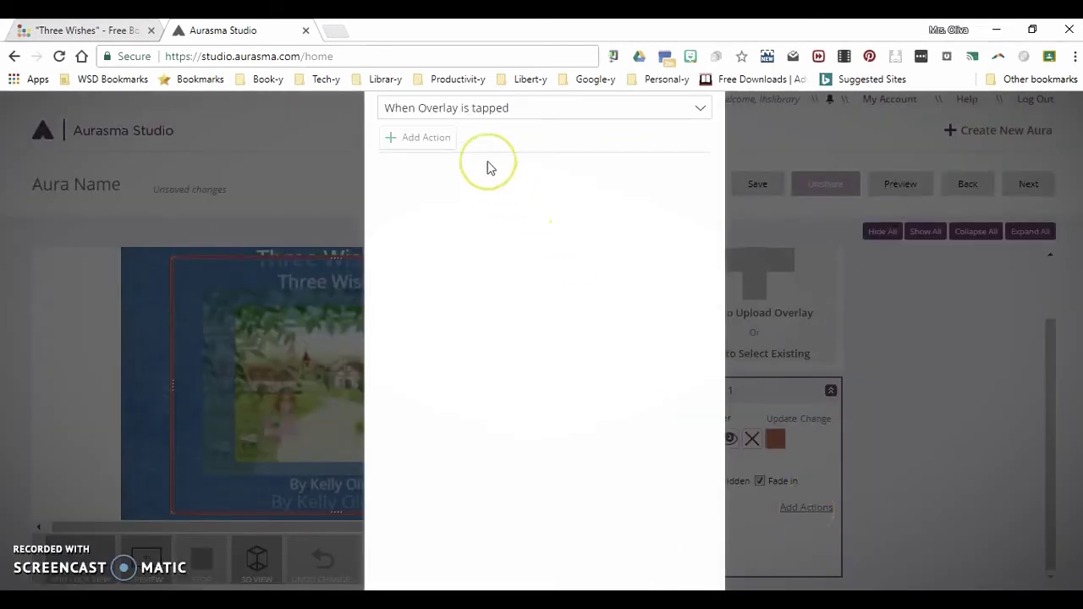
left_click(693, 114)
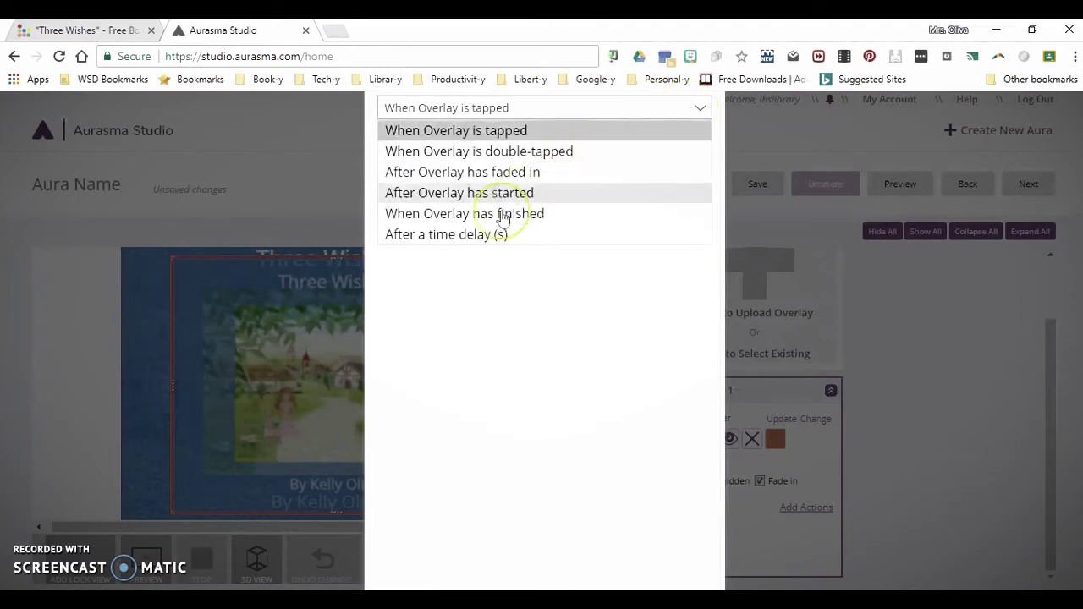
left_click(485, 235)
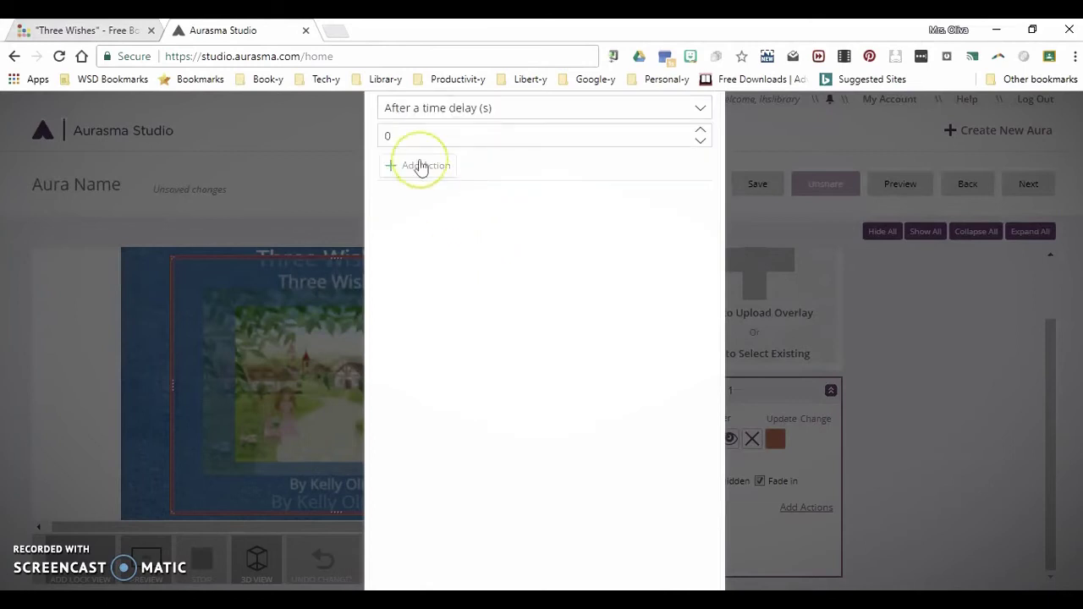
left_click(407, 133)
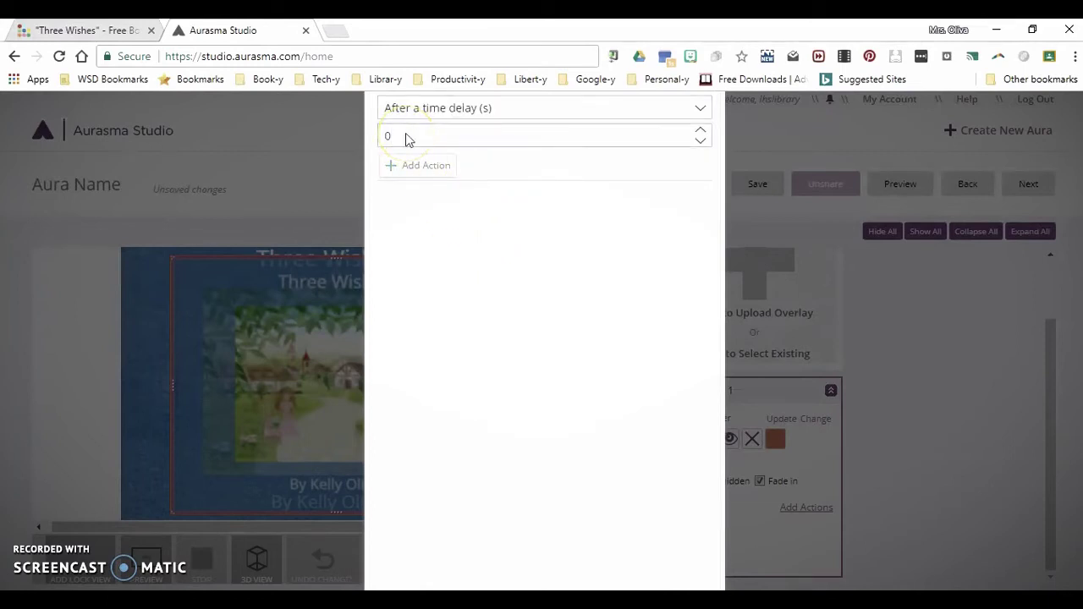
key("BackSpace")
type("1")
left_click(412, 169)
left_click(418, 232)
right_click(423, 242)
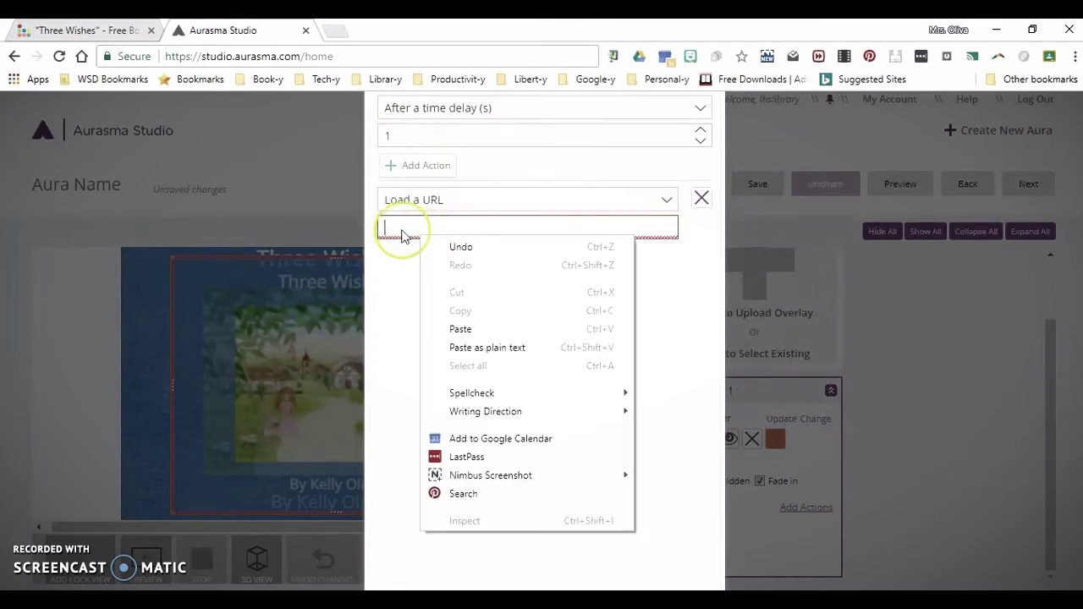
Switch to StoryJumper, open the sharing options of the book "Three Wishes" and copy its share link
left_click(81, 30)
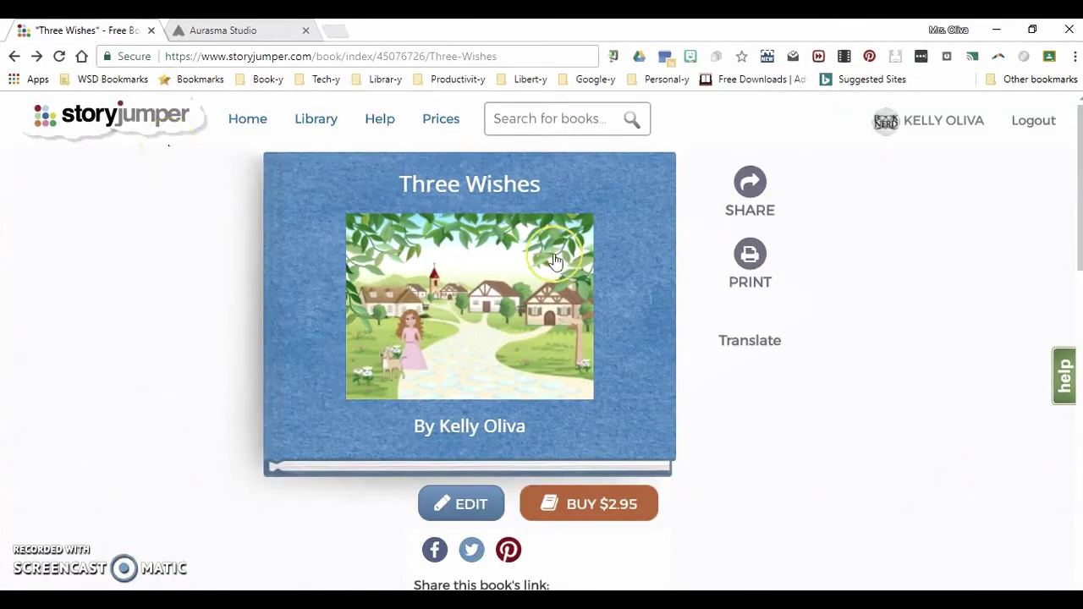
left_click(750, 181)
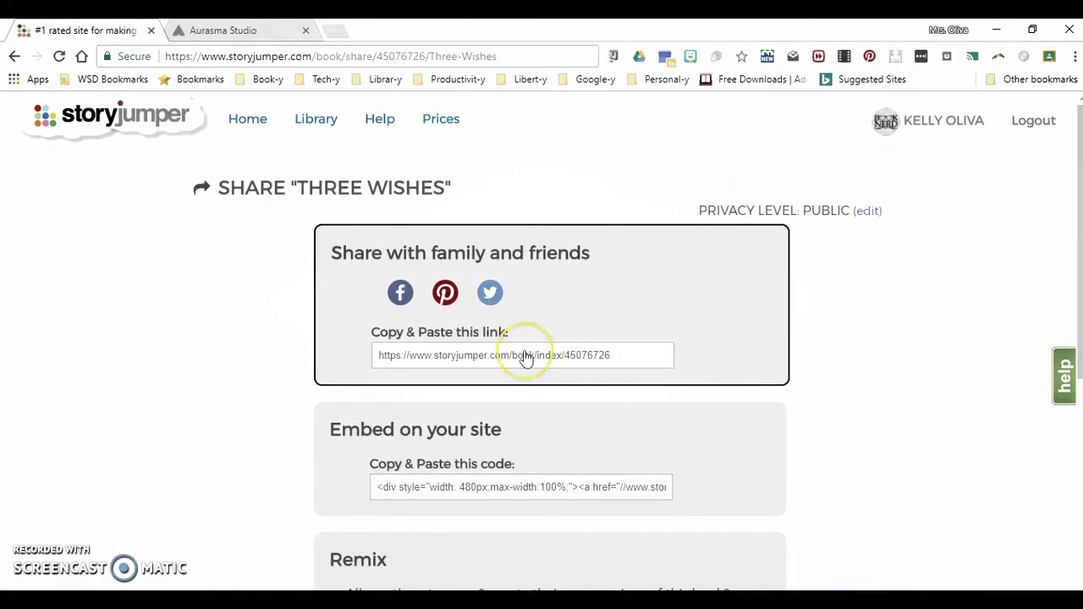
left_click(631, 353)
key("ctrl+c")
right_click(596, 352)
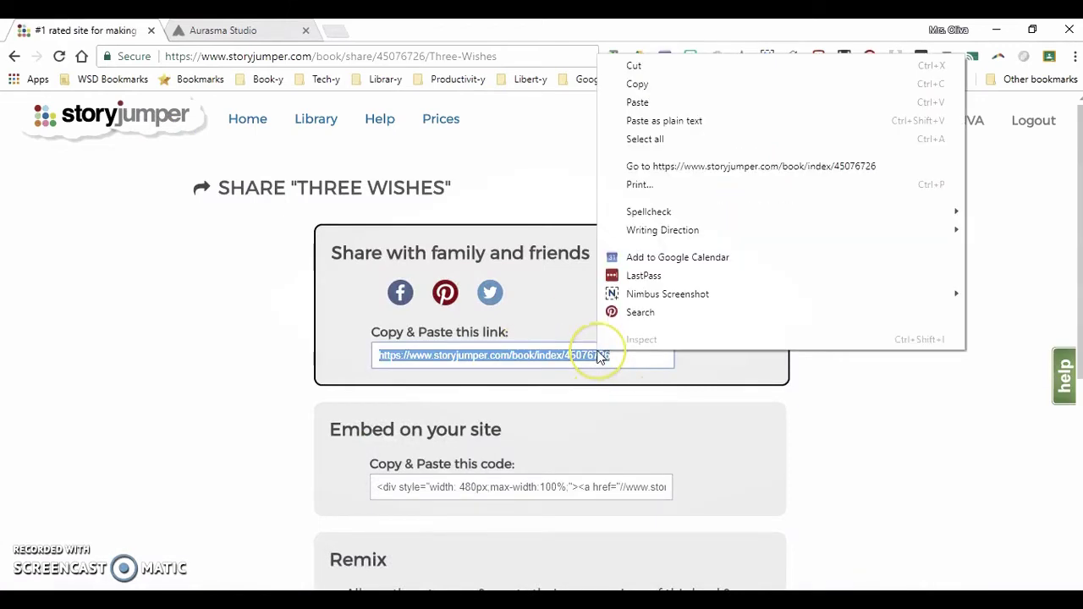
left_click(680, 87)
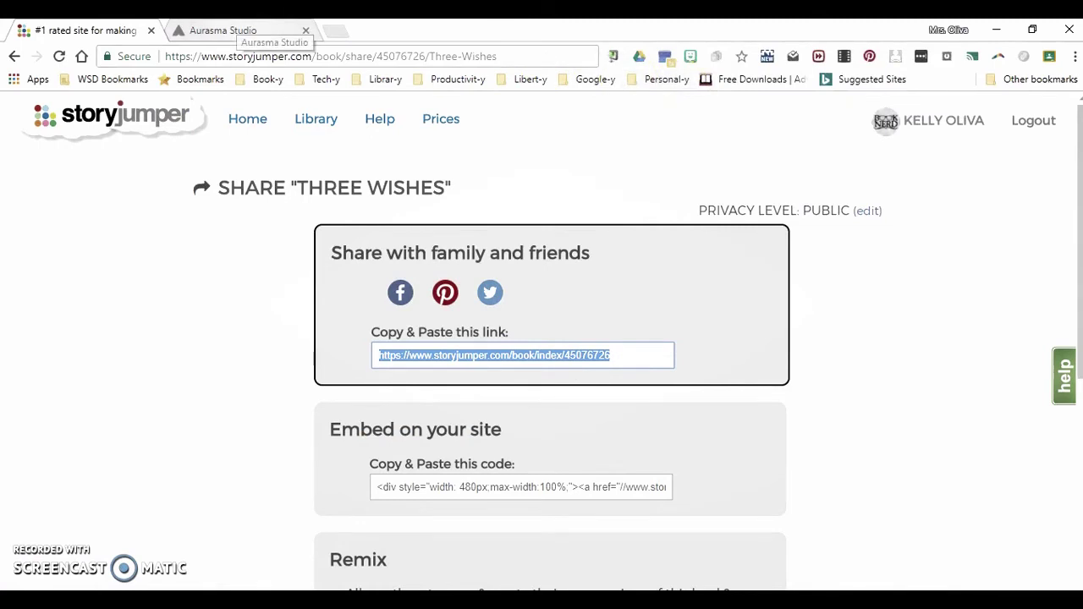
left_click(232, 30)
right_click(414, 224)
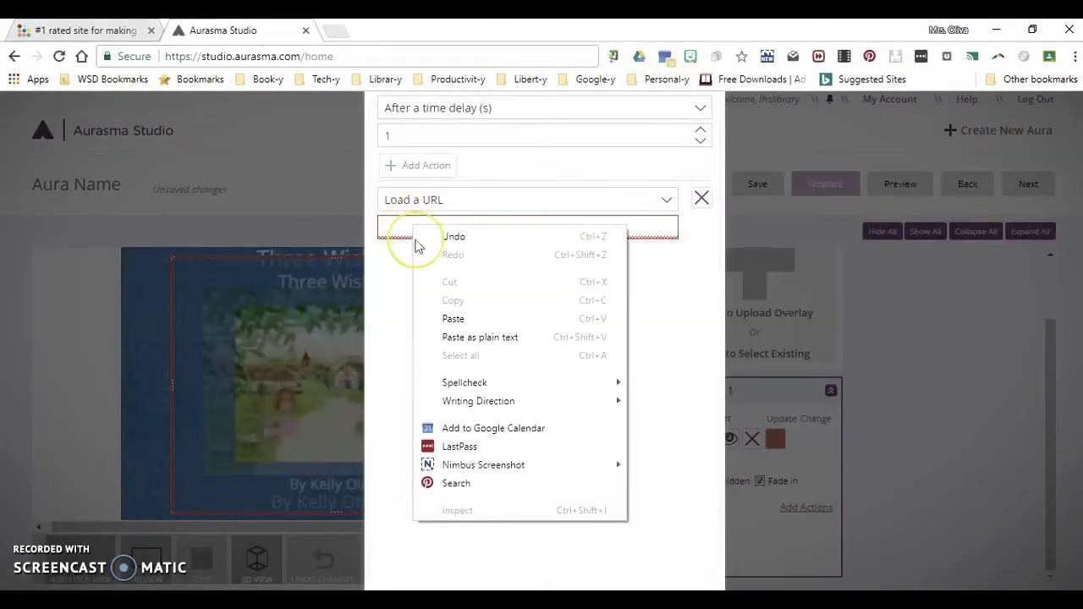
left_click(440, 319)
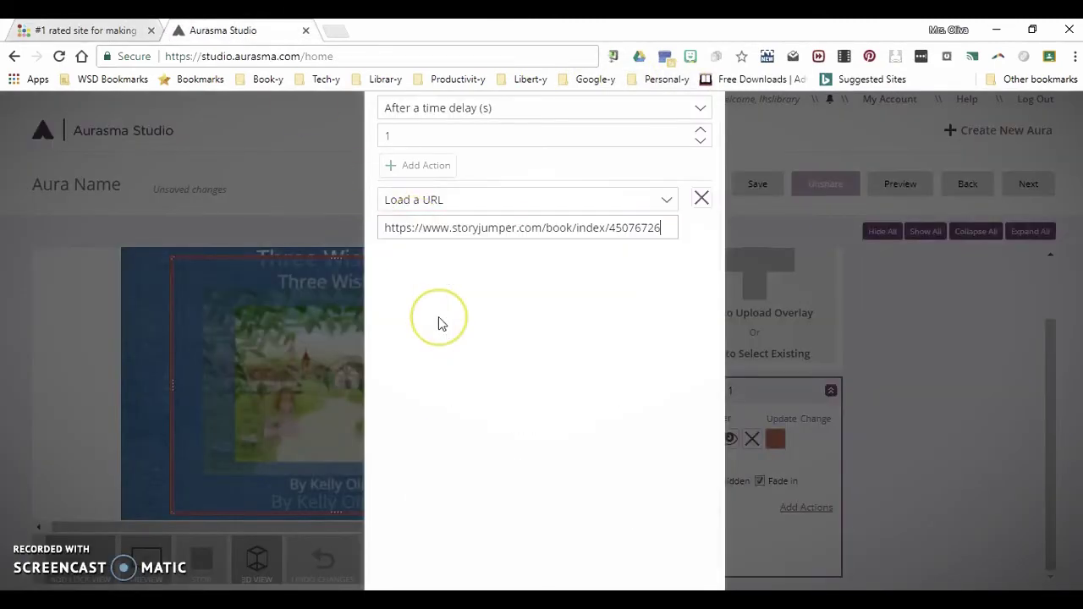
left_click(604, 372)
scroll(621, 479, "down", 1)
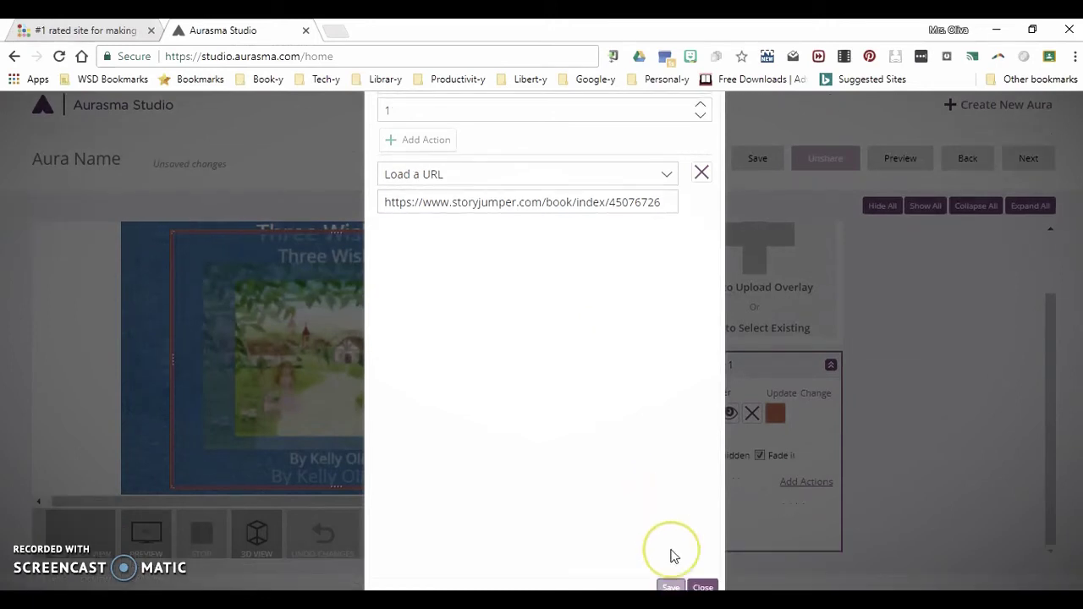
left_click(671, 587)
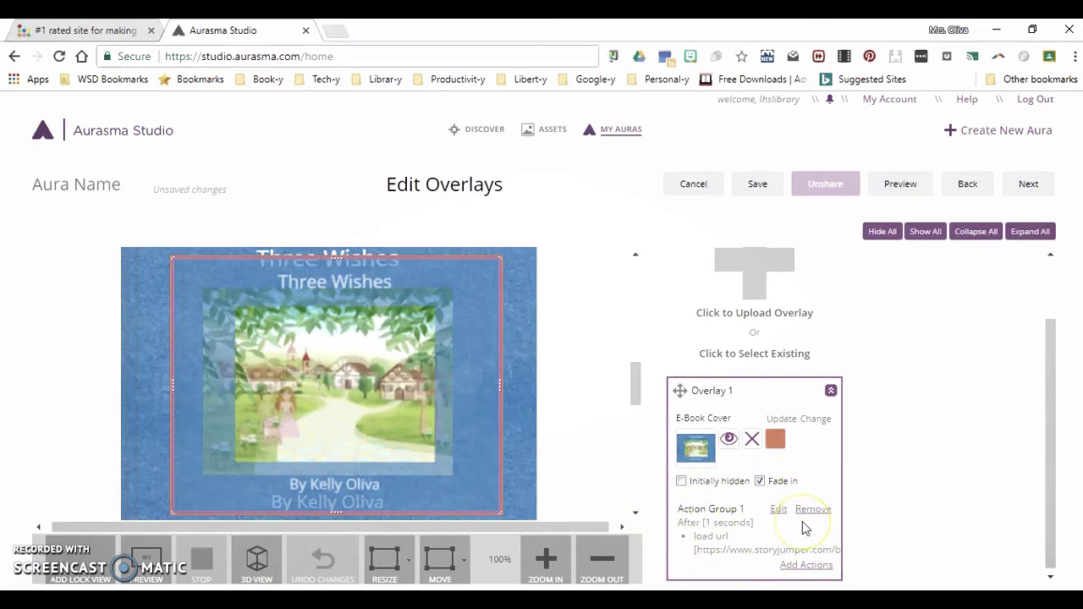
Save the Aura, proceed to its final Edit Aura page and close the editor
left_click(761, 187)
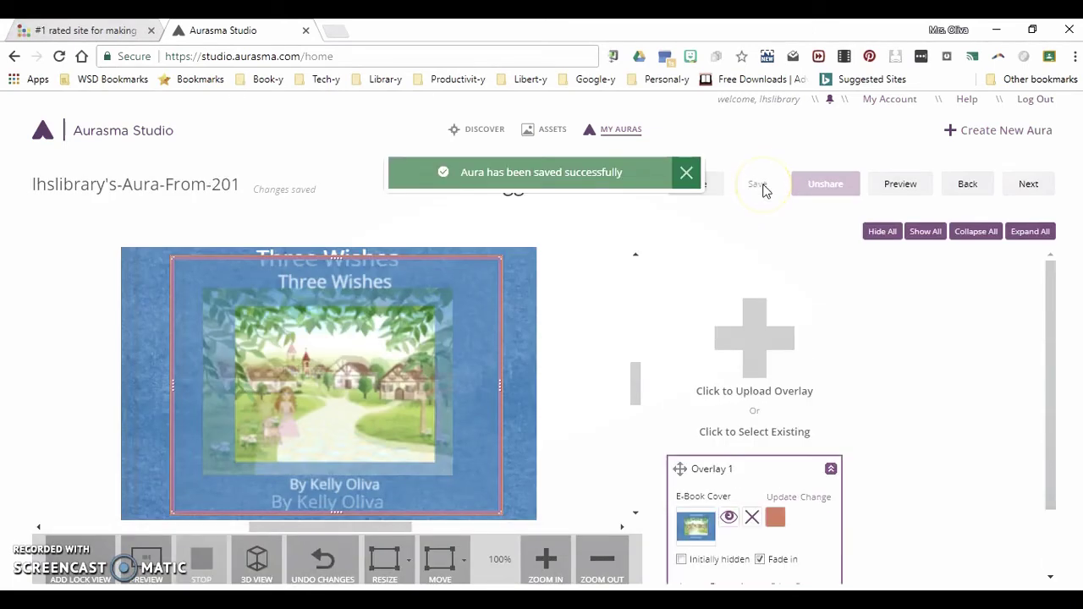
left_click(1028, 186)
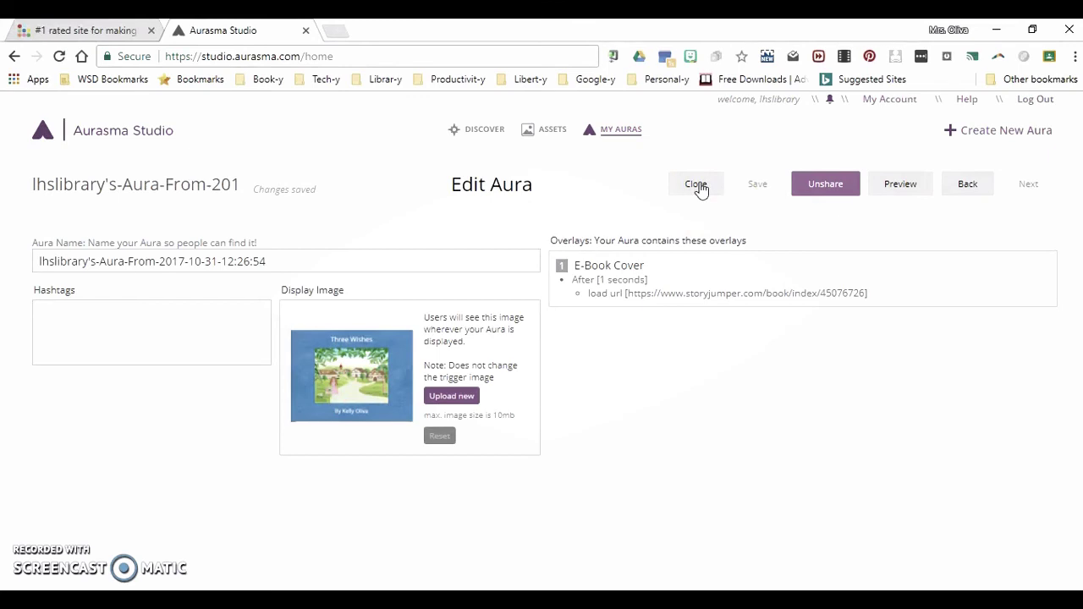
left_click(697, 184)
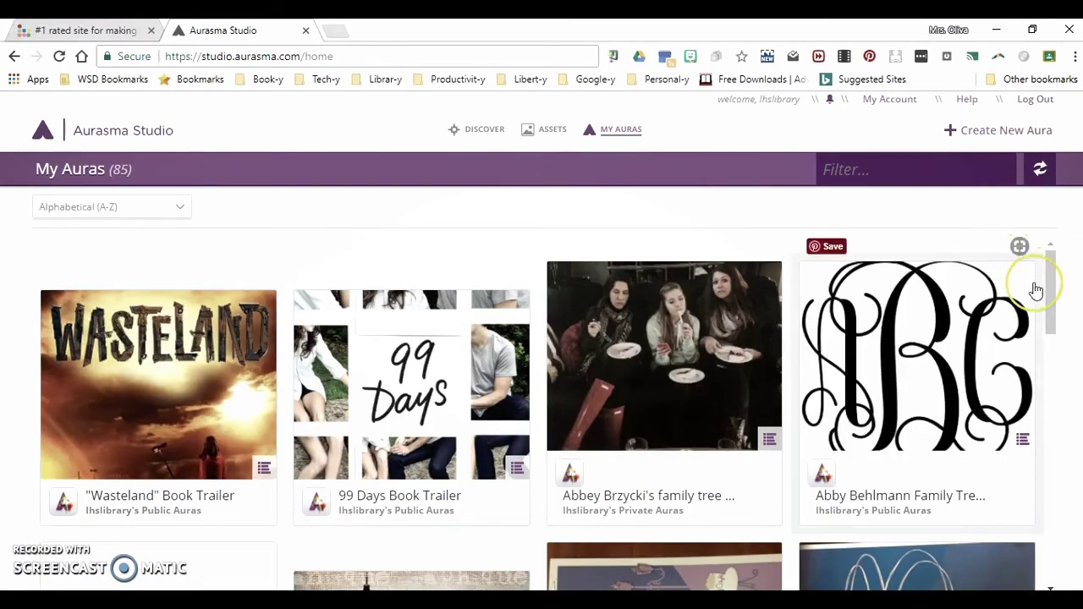
left_click_drag(1047, 286, 1052, 558)
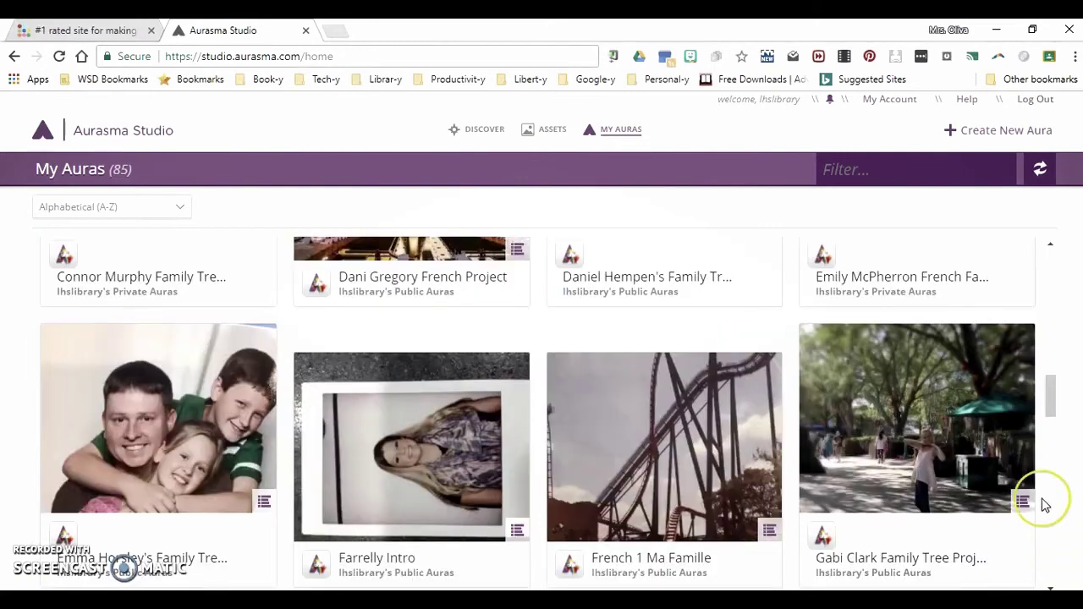
left_click_drag(1051, 406, 1063, 562)
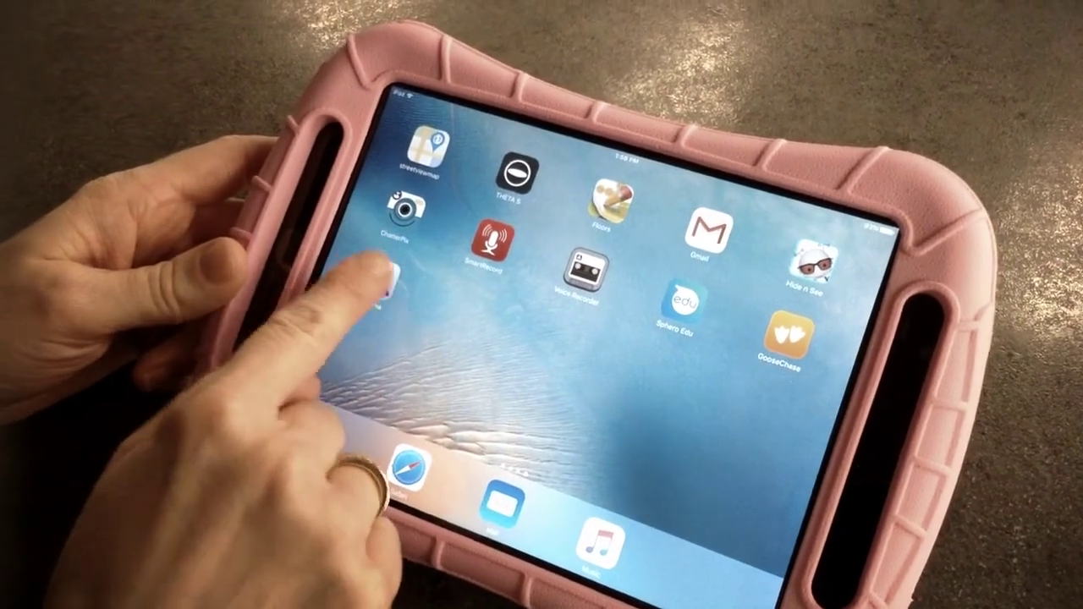
left_click(365, 277)
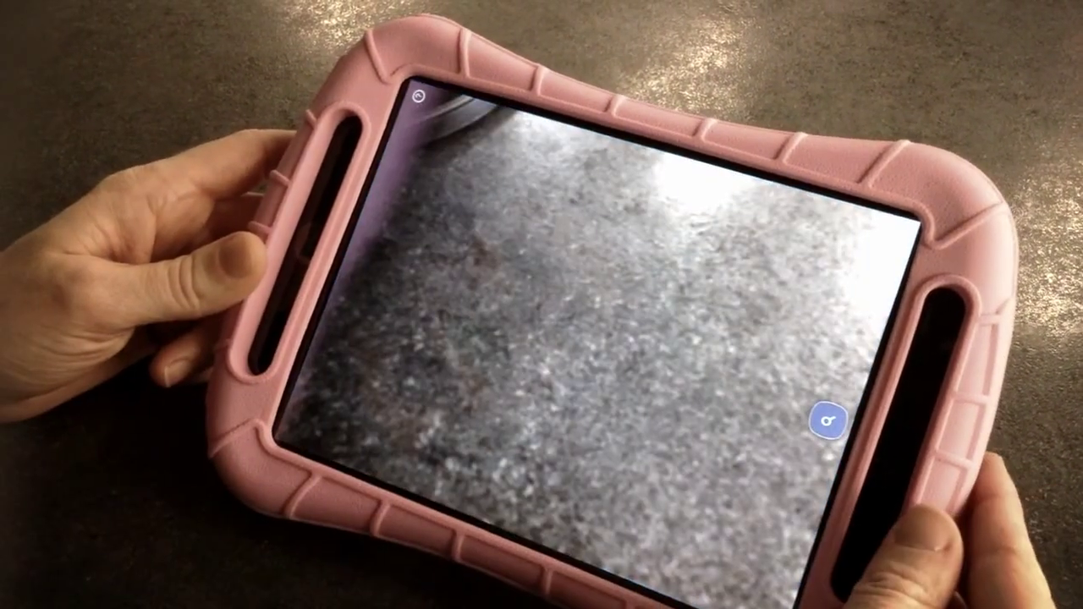